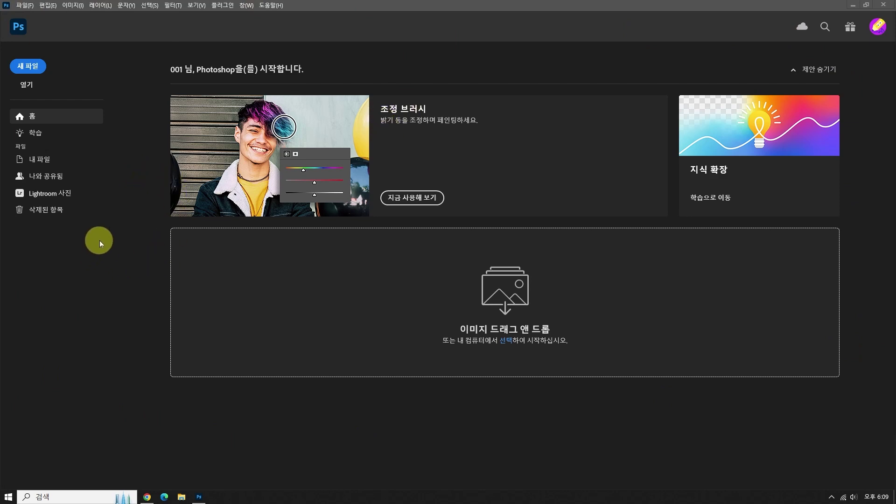
Open the General page of the Preferences
left_click(51, 5)
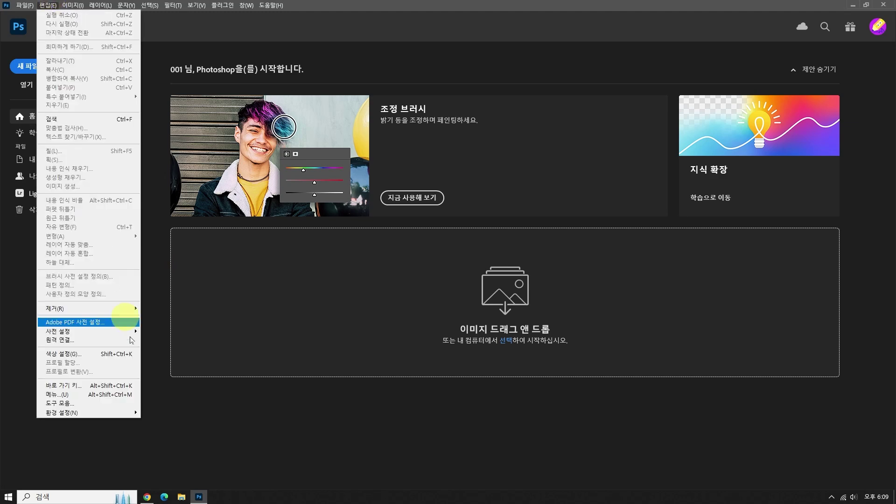
mouse_move(100, 412)
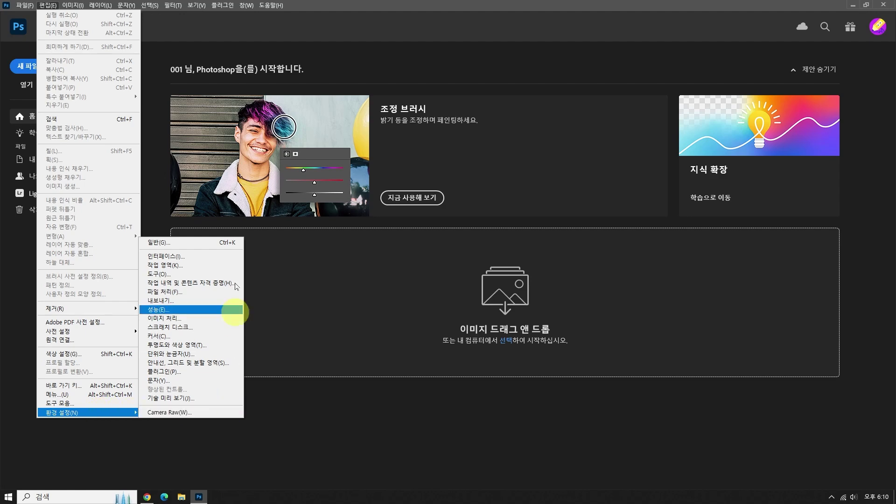
left_click(211, 242)
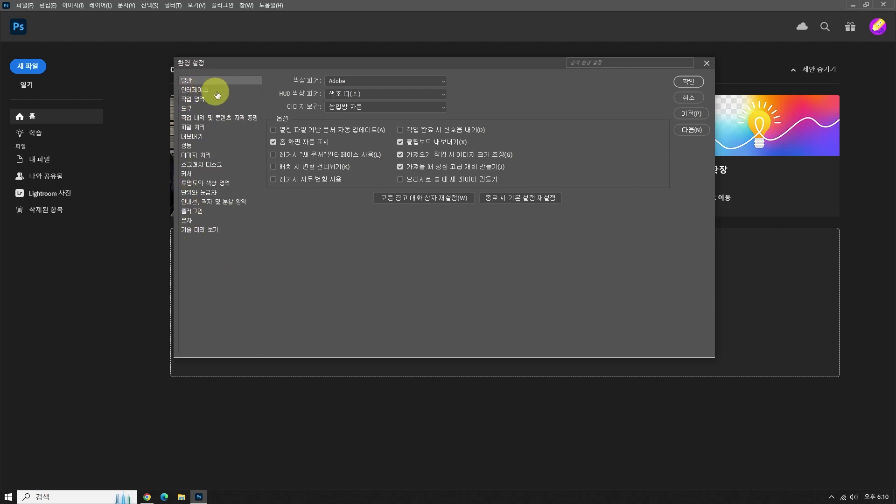
left_click(218, 118)
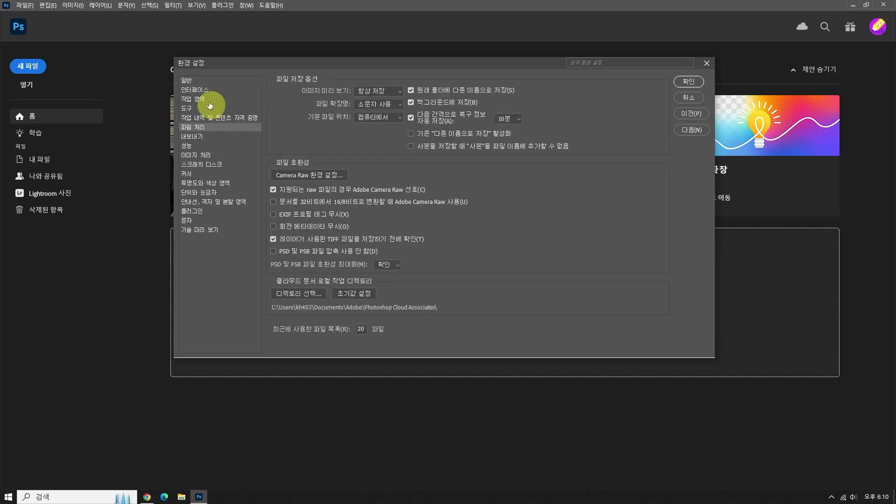
left_click(193, 83)
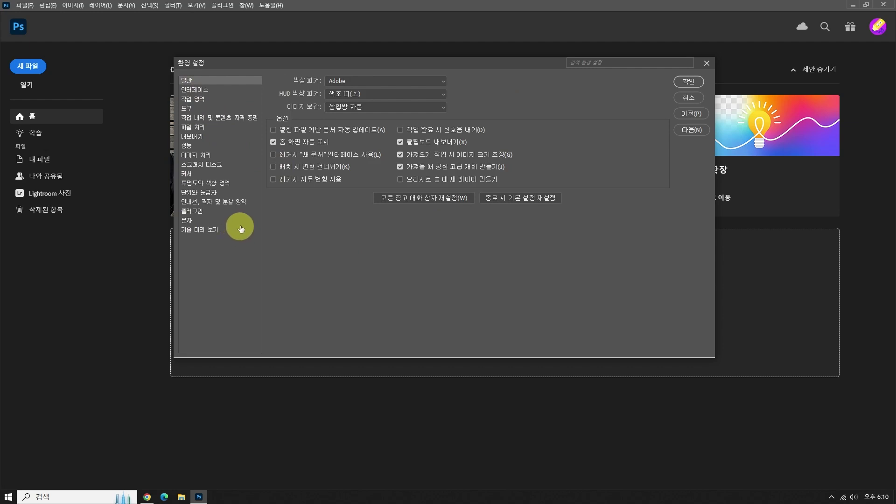
left_click(319, 145)
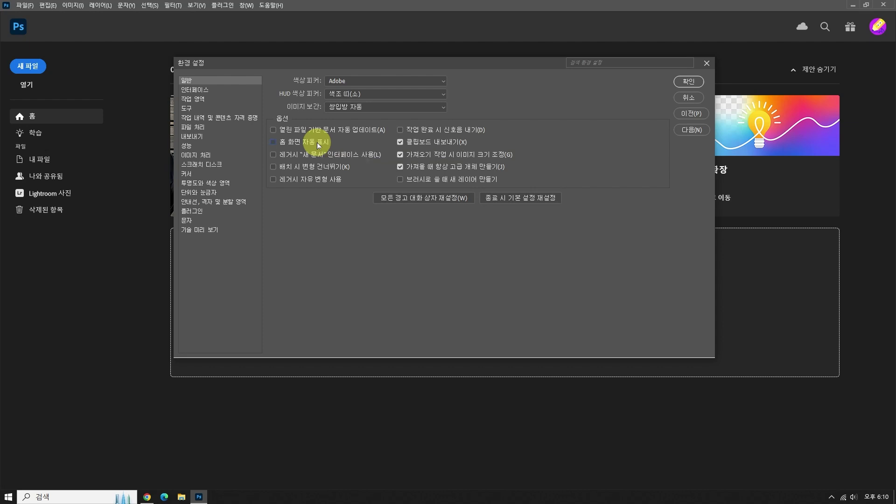
left_click(319, 145)
left_click_drag(391, 64, 380, 381)
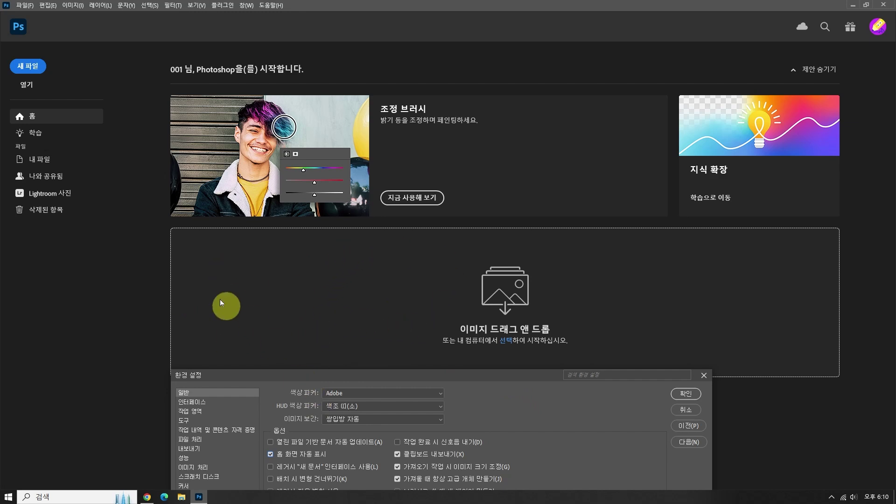
left_click_drag(464, 376, 511, 147)
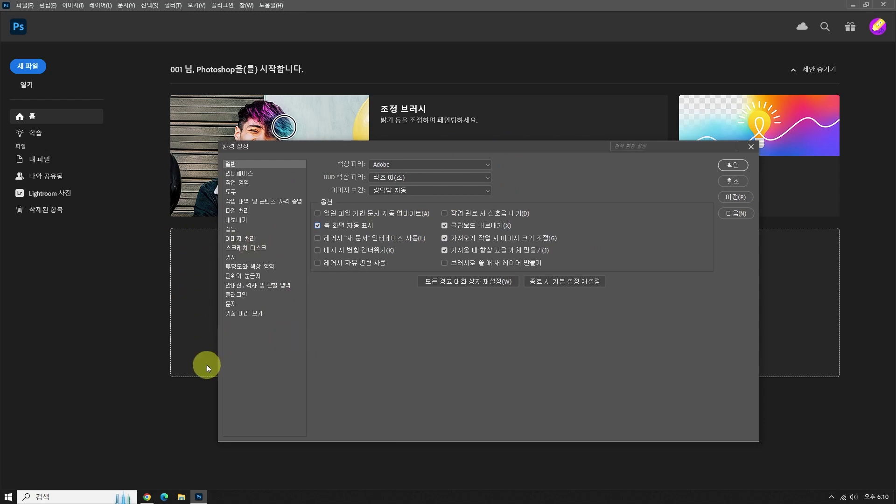
Turn off the automatic display of the home screen and enable the legacy free transform option
left_click(366, 227)
left_click(377, 267)
left_click(317, 263)
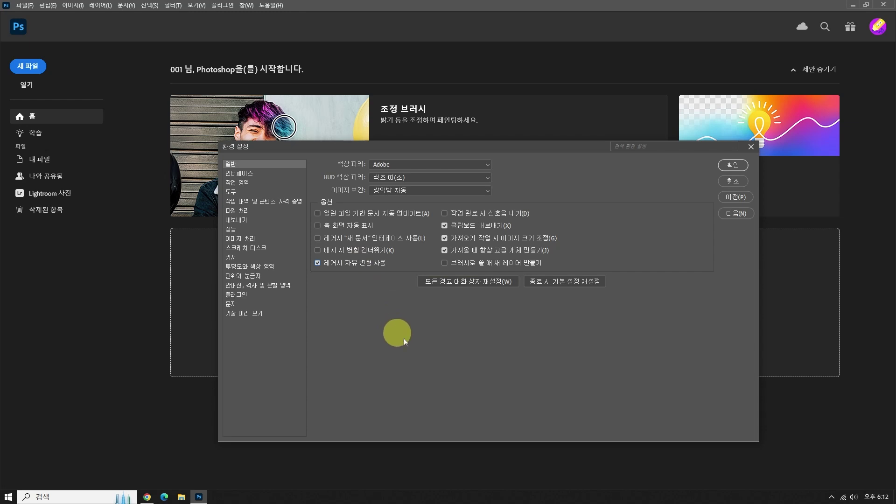
Try the other interface colour themes, return to the second-darkest one and view the UI language choices
left_click(247, 177)
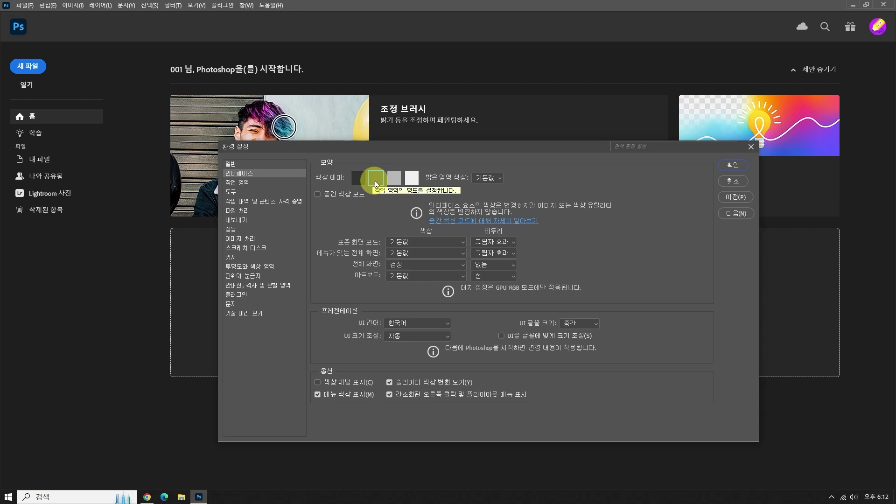
left_click(394, 176)
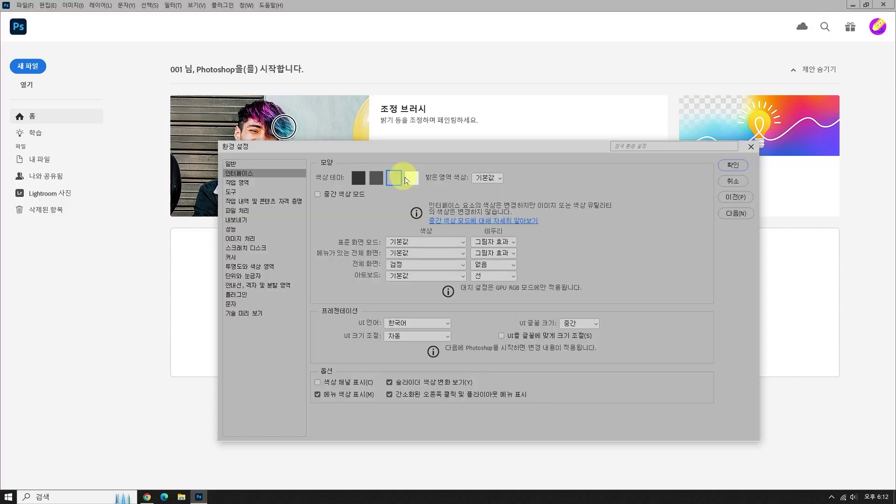
left_click(415, 179)
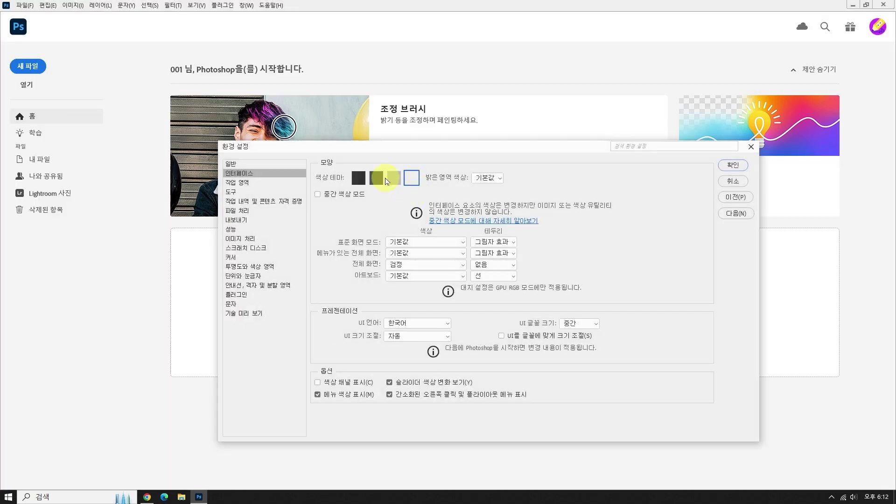
left_click(358, 178)
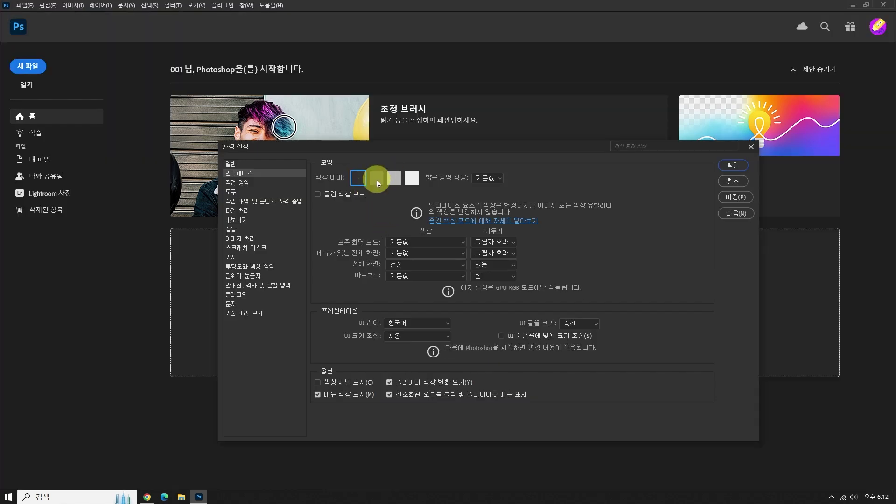
left_click(376, 180)
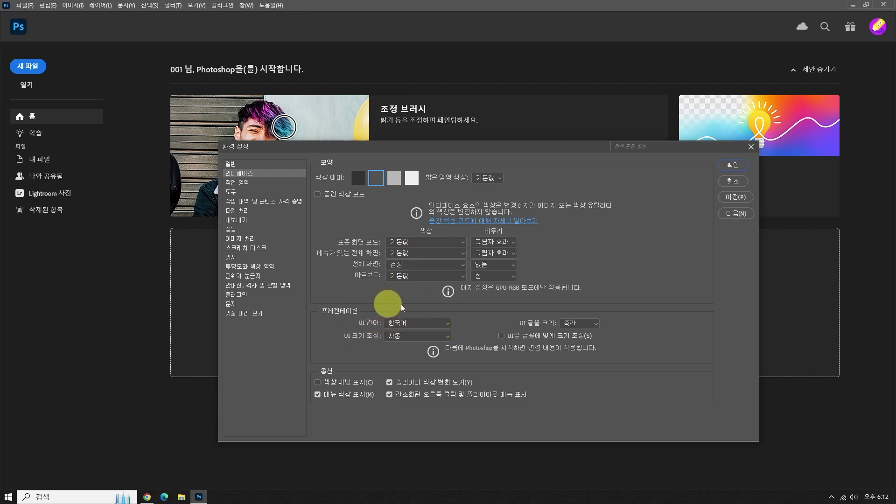
left_click(451, 323)
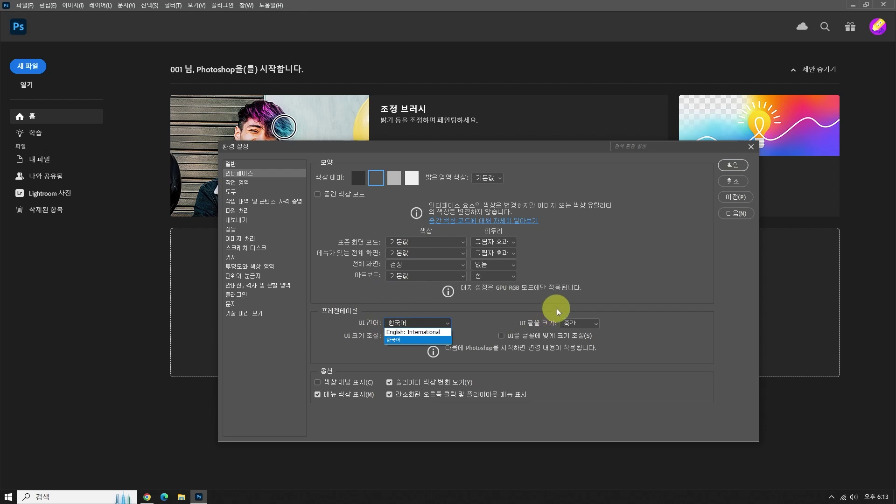
left_click(700, 337)
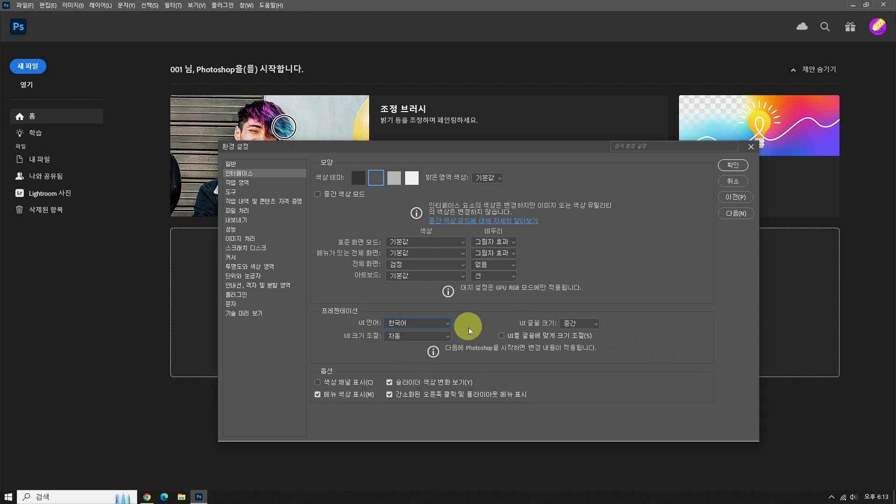
In the Tools preferences, turn off tool tips and enable zooming the clicked point to the center
left_click(232, 195)
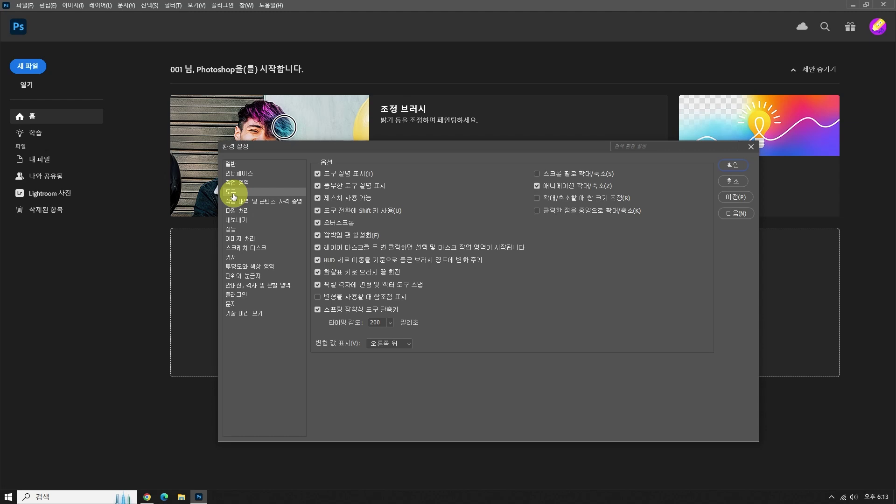
left_click(317, 175)
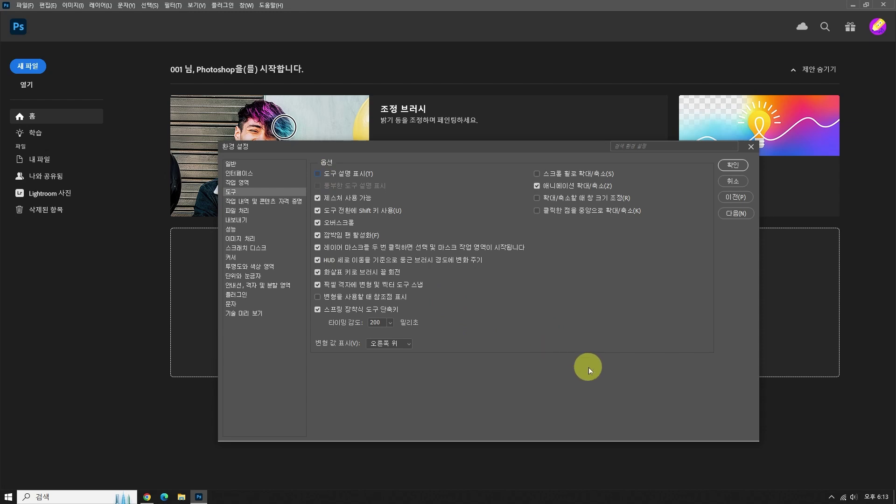
left_click(552, 211)
In the File Handling preferences, set the automatic recovery save interval to 5 minutes
left_click(241, 213)
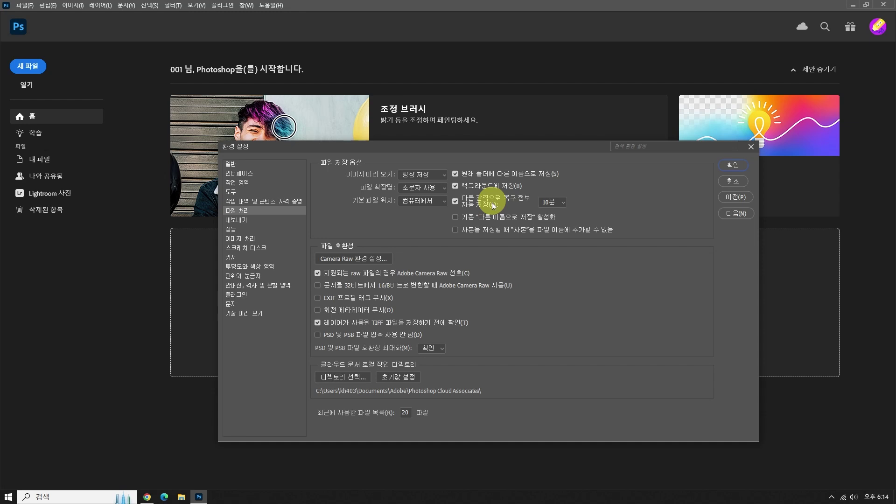
left_click(565, 201)
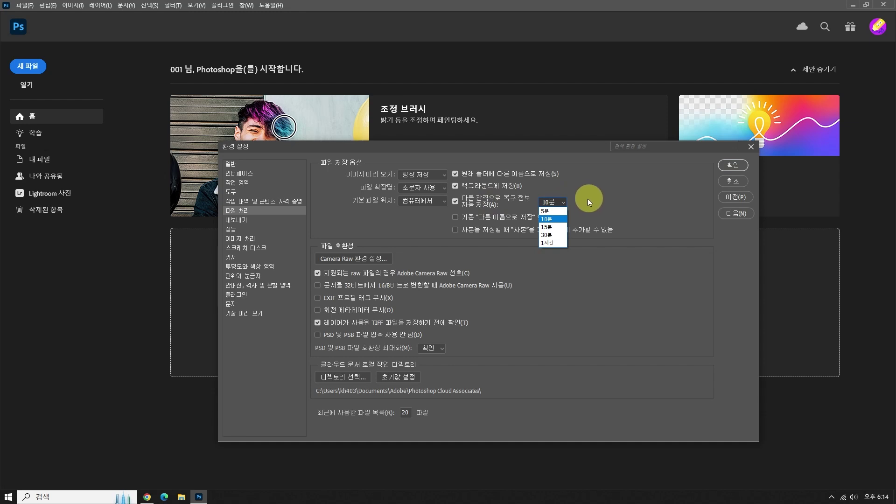
left_click(563, 211)
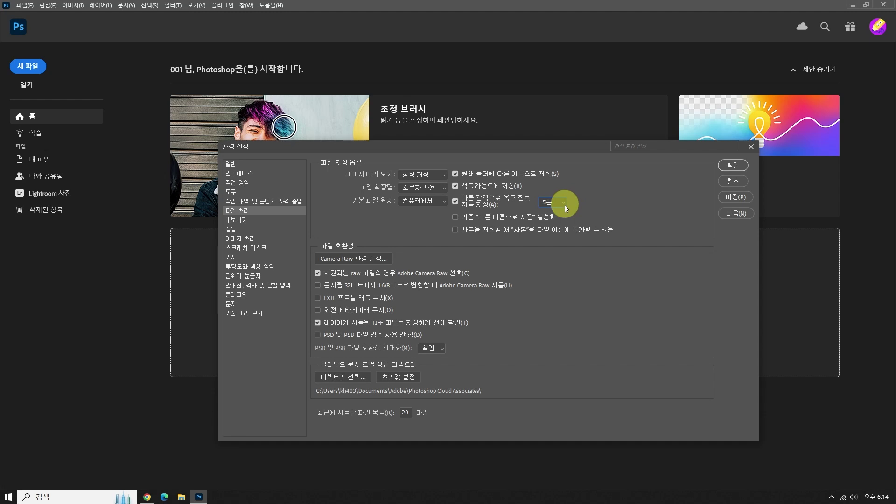
In the Export preferences, set the quick export format to JPG and check its quality slider
left_click(248, 221)
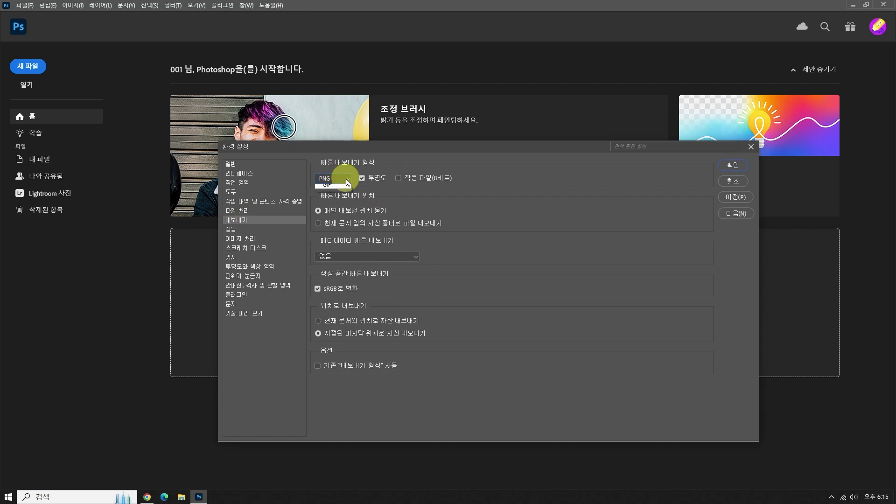
left_click(347, 179)
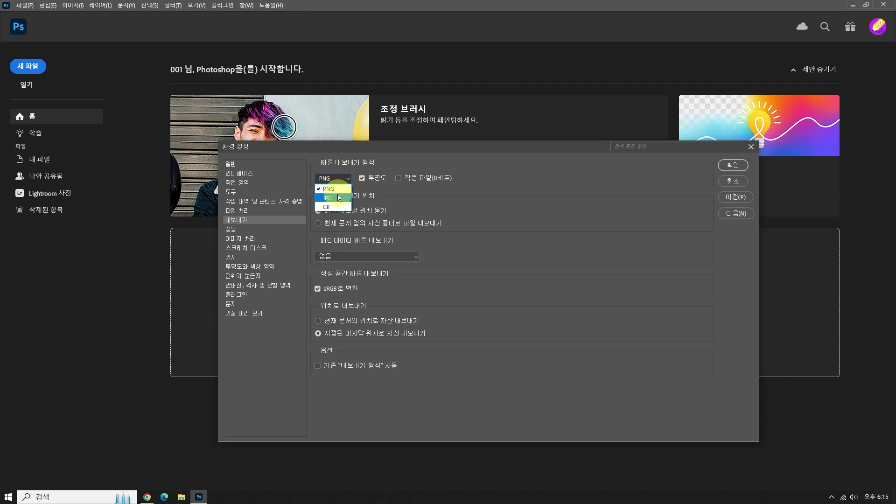
left_click(339, 198)
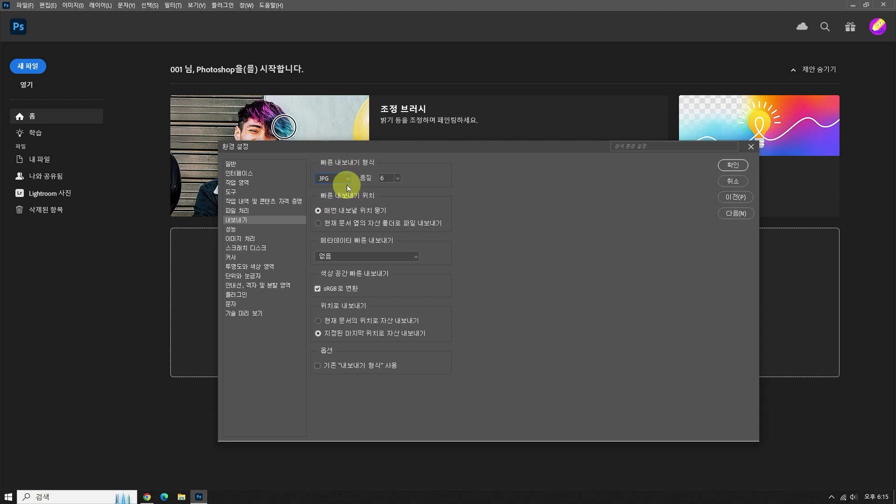
left_click(399, 178)
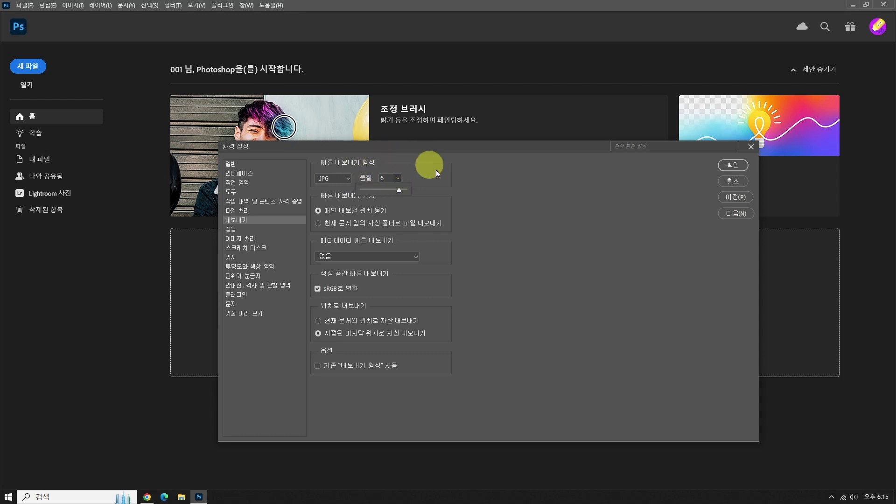
left_click(530, 194)
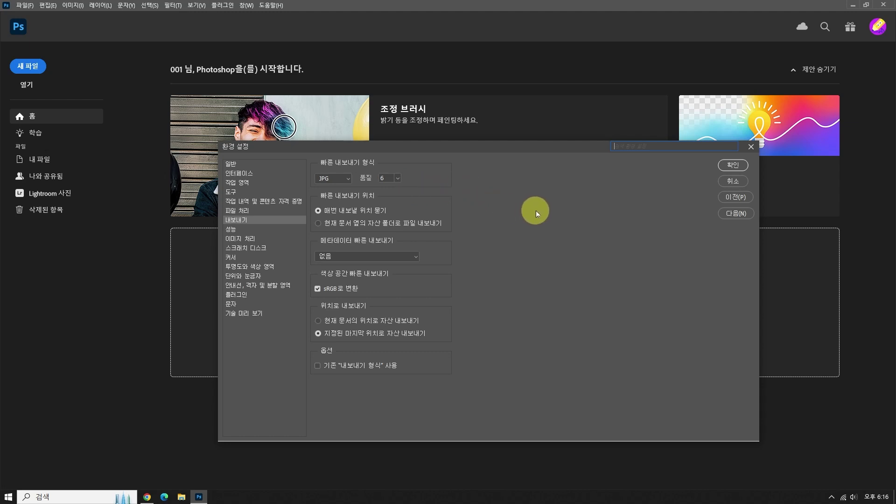
In the Performance preferences, set the number of history states to 200
left_click(234, 230)
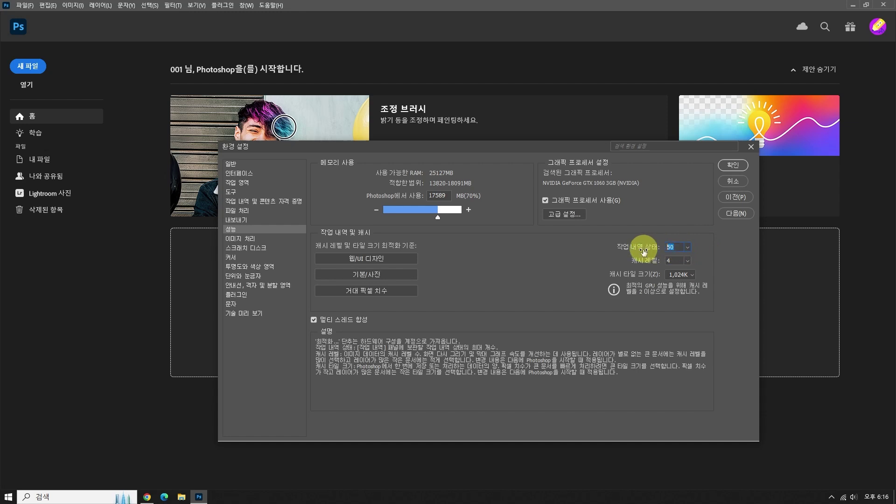
type("200")
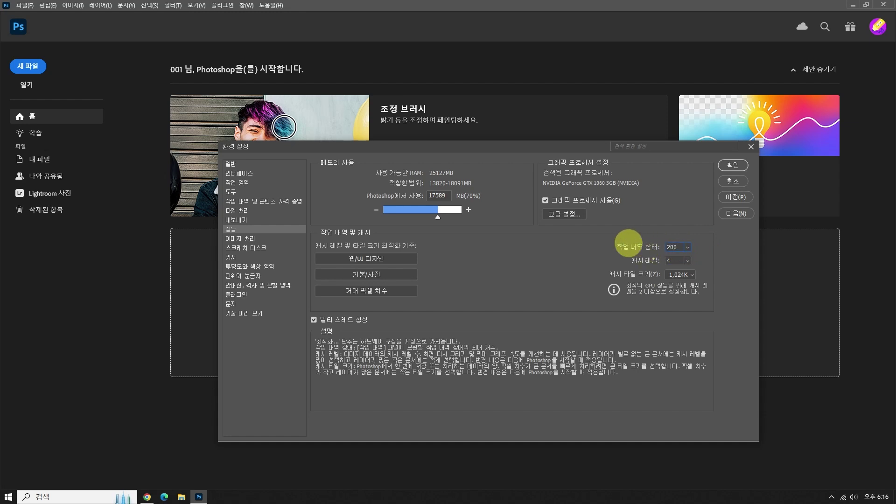
left_click(627, 243)
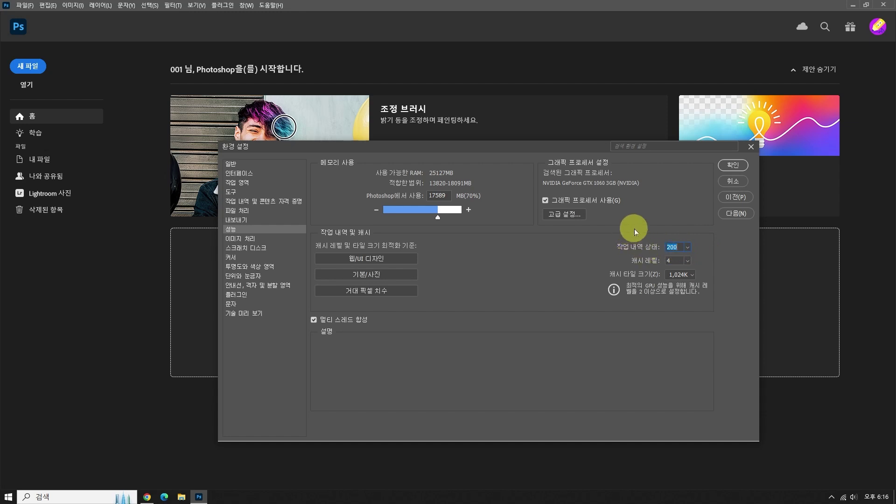
mouse_move(639, 250)
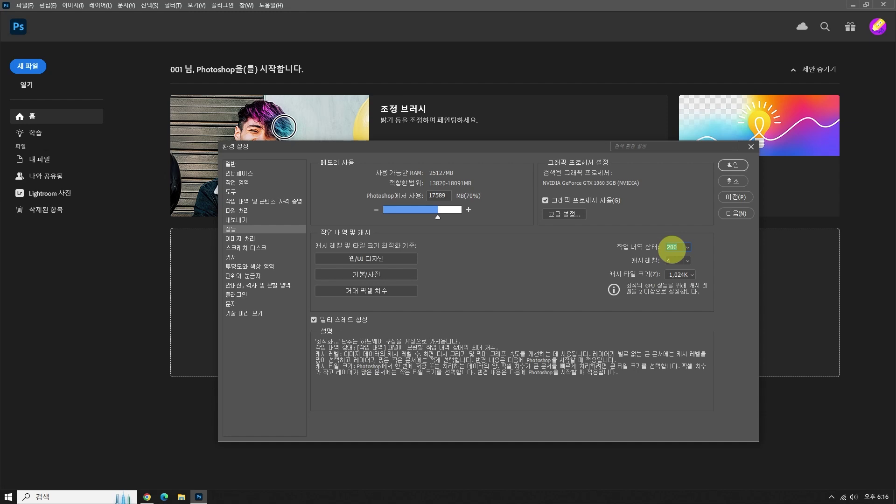
left_click(680, 248)
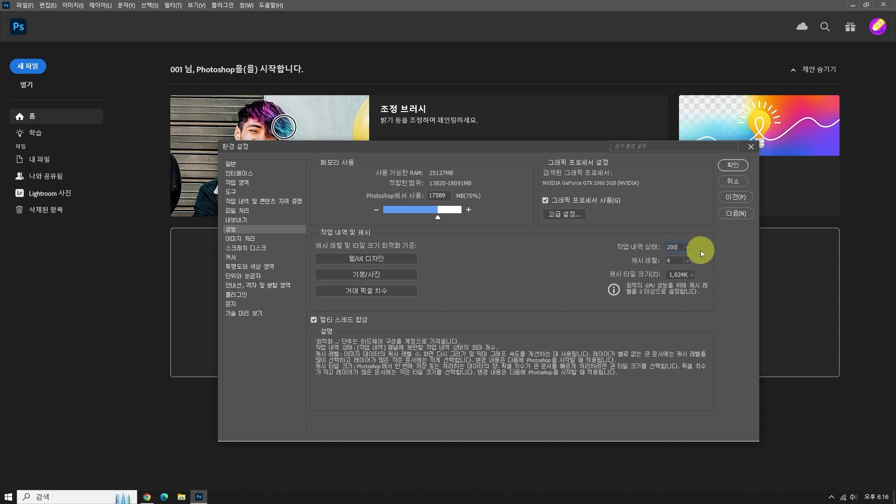
double_click(689, 246)
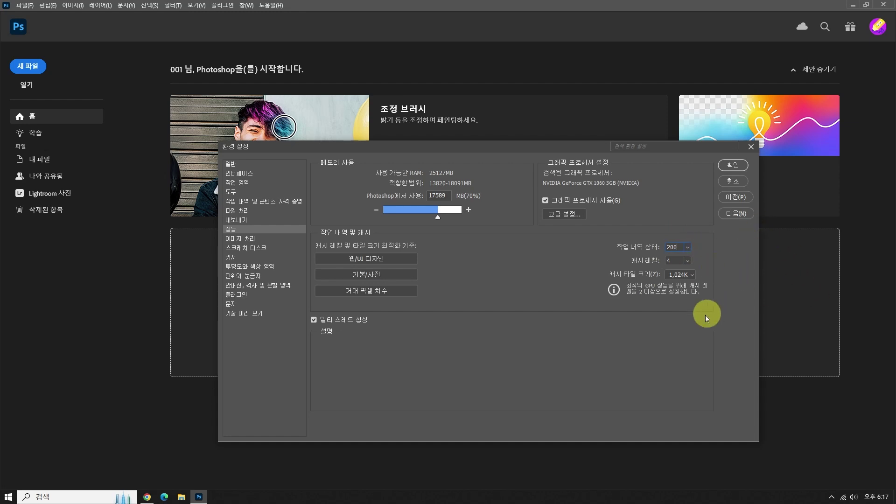
In the Type preferences, toggle English font names and placeholder text for new type layers, and apply all preferences
left_click(251, 276)
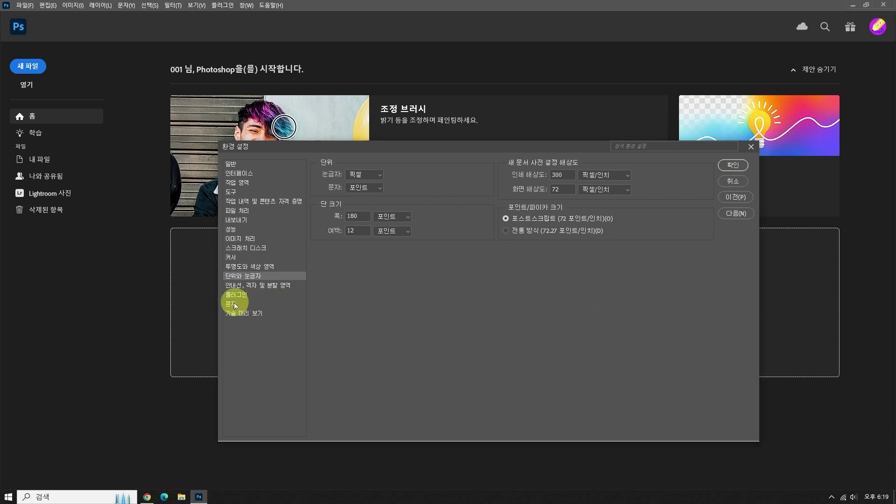
left_click(235, 303)
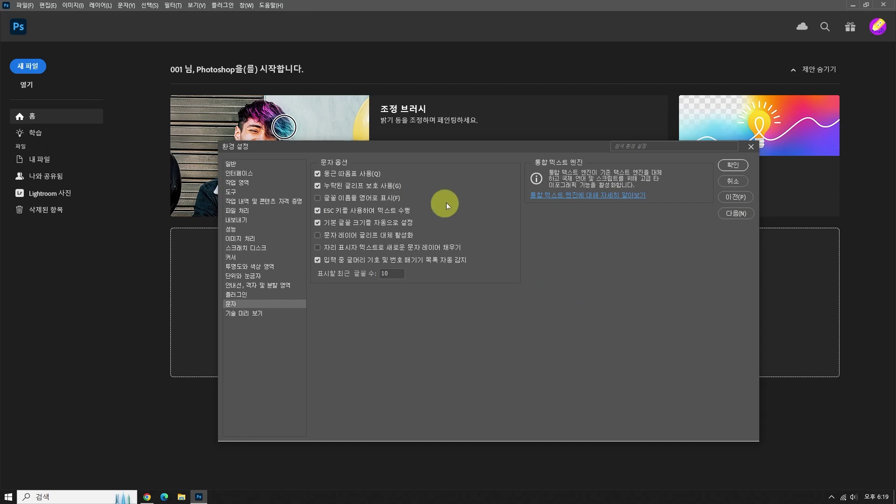
left_click(348, 196)
left_click_drag(348, 196, 358, 201)
left_click(317, 198)
left_click(317, 247)
left_click(724, 164)
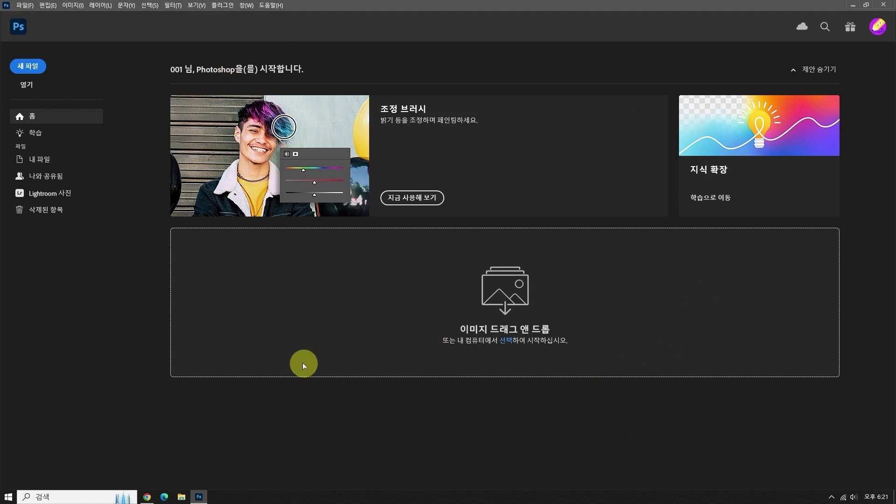
Create a new 16 × 12 cm document at 300 pixels/inch with RGB color, 8 bit and a white background
left_click(26, 6)
left_click(37, 17)
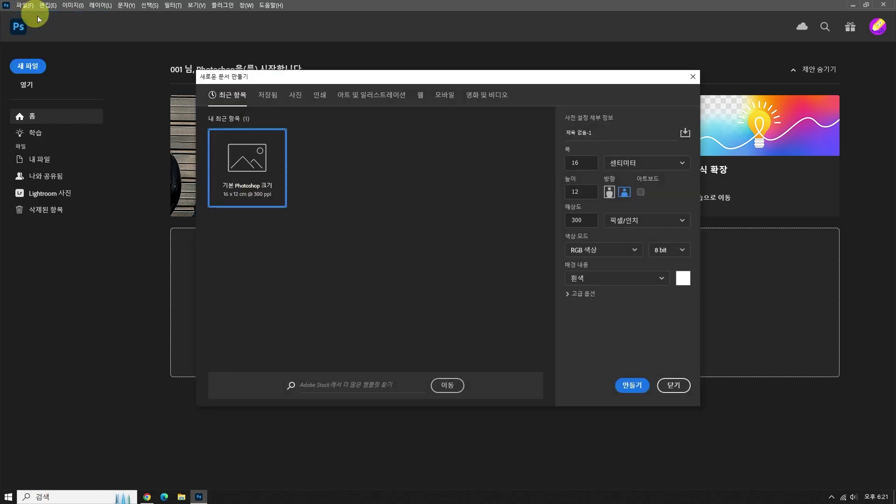
left_click(633, 385)
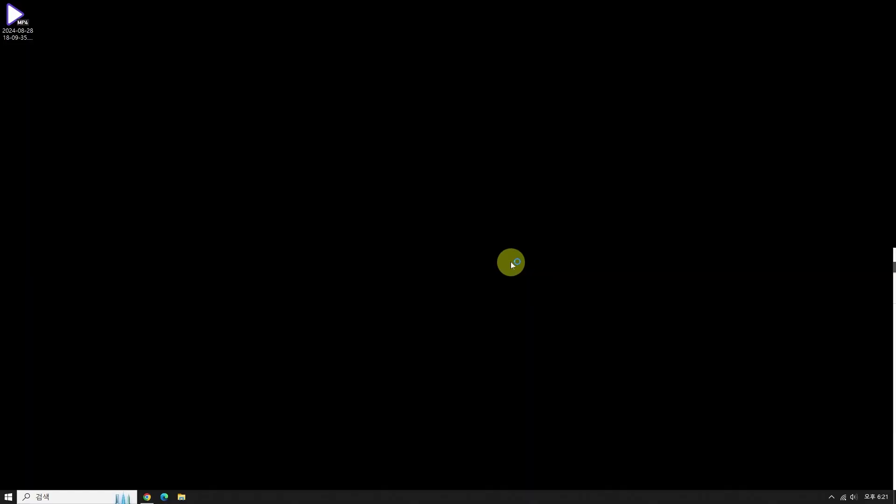